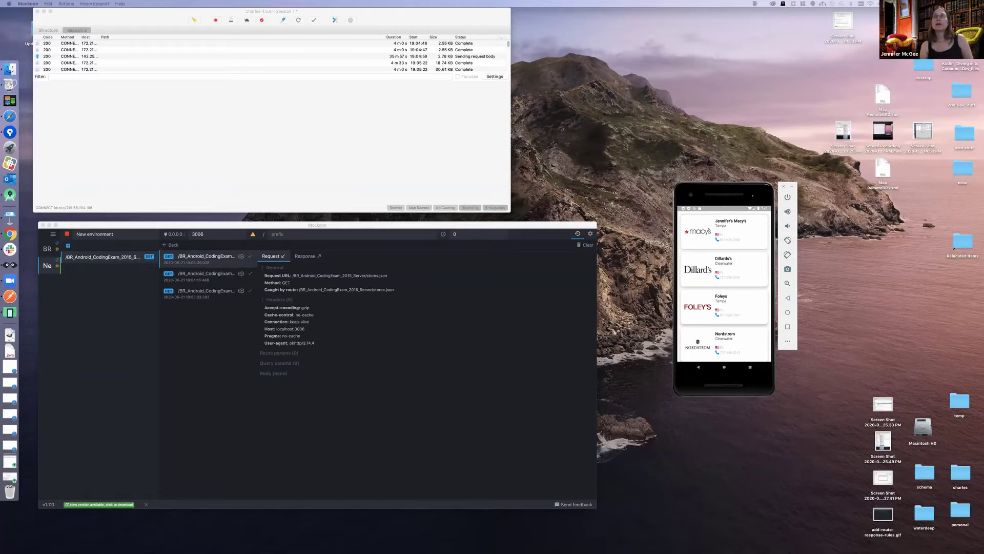
Step: Reposition the emulator and Charles windows and look up the computer's local IP address in Charles, closing the address list when done
drag(753, 195, 692, 97)
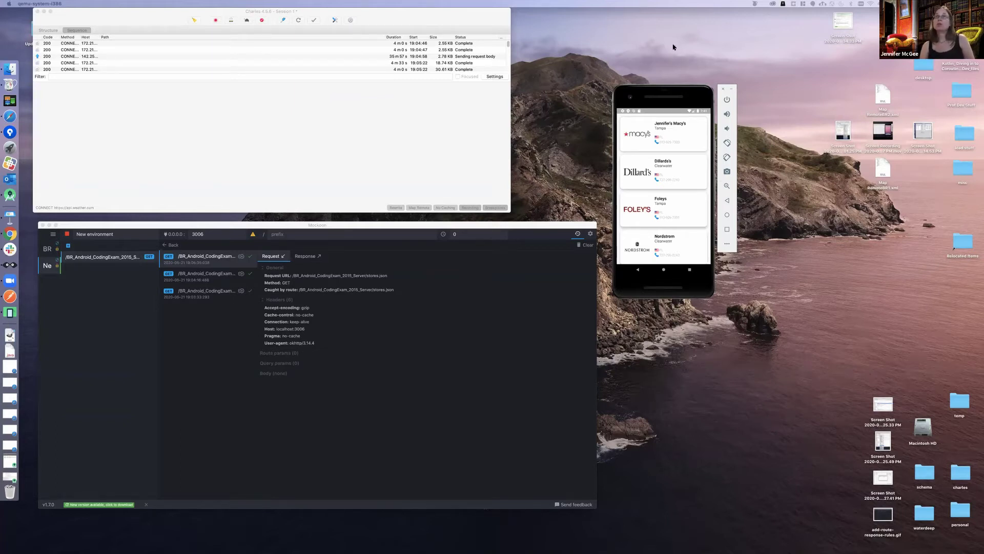
mouse_move(666, 62)
mouse_down()
mouse_move(662, 29)
mouse_move(662, 61)
mouse_up()
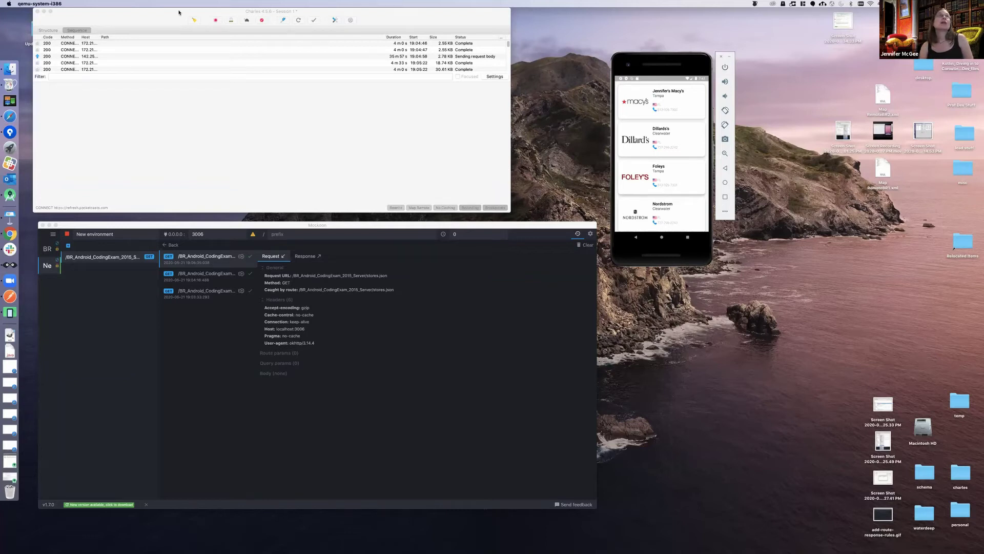
drag(171, 13, 167, 17)
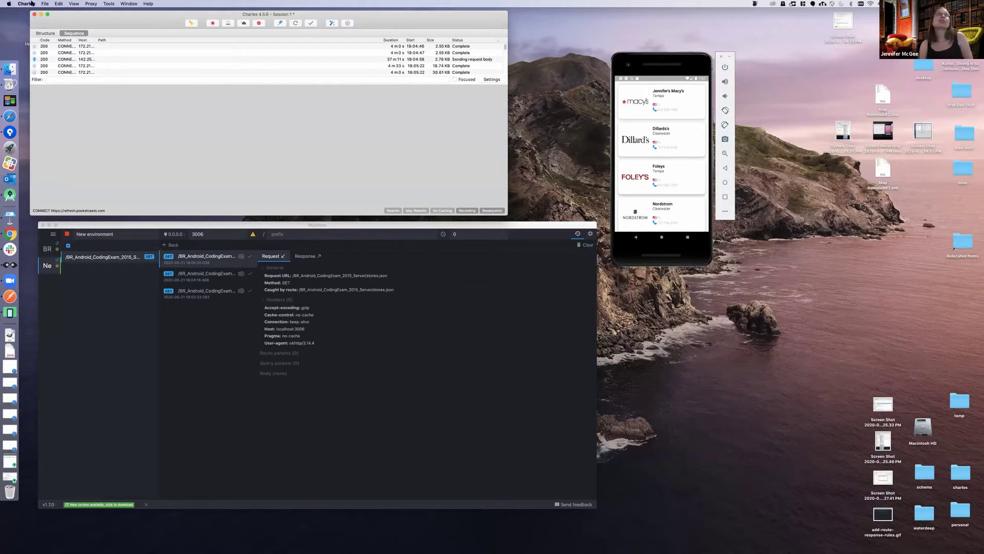
click(148, 3)
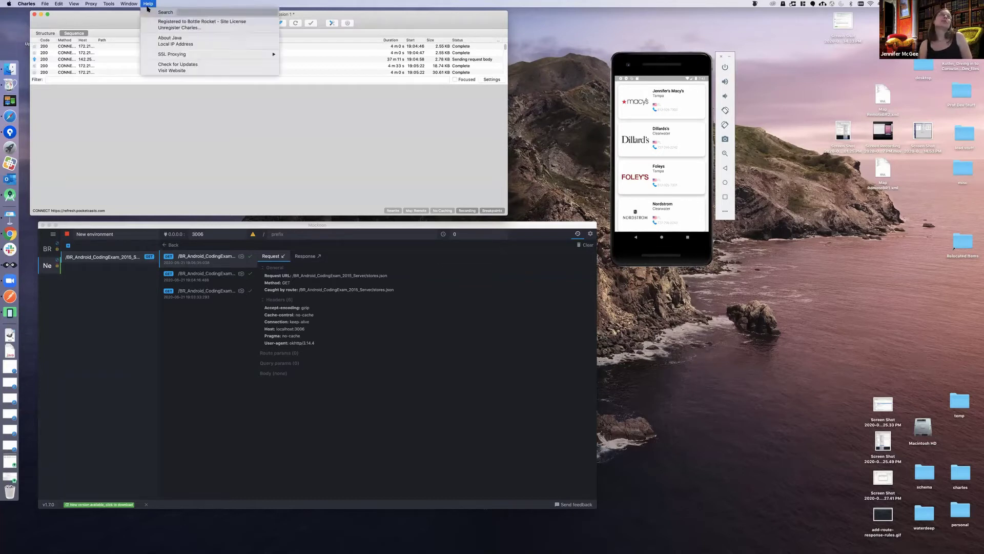
click(160, 44)
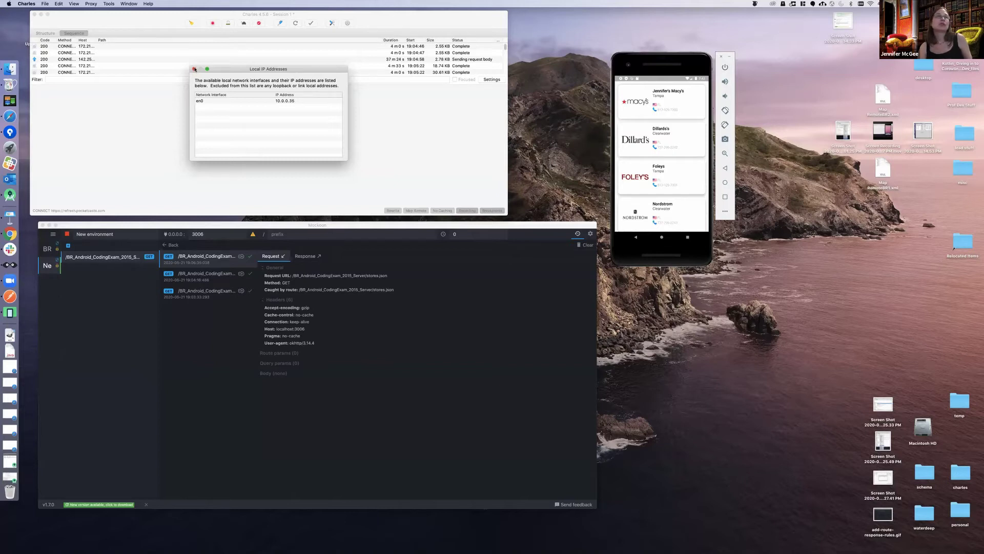
key(Escape)
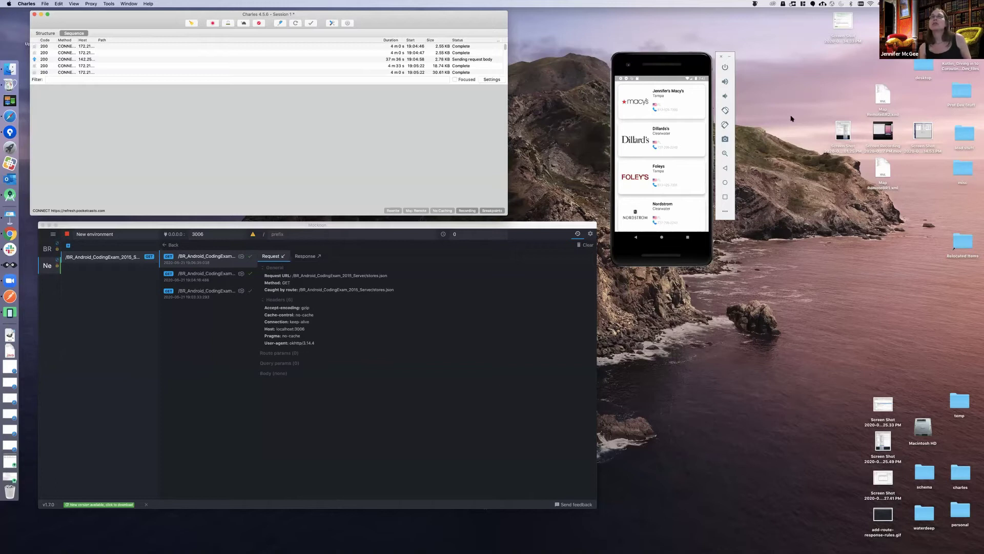
Step: Check the manual proxy host and port in the Android emulator's extended settings, and close the settings window
drag(686, 59, 520, 16)
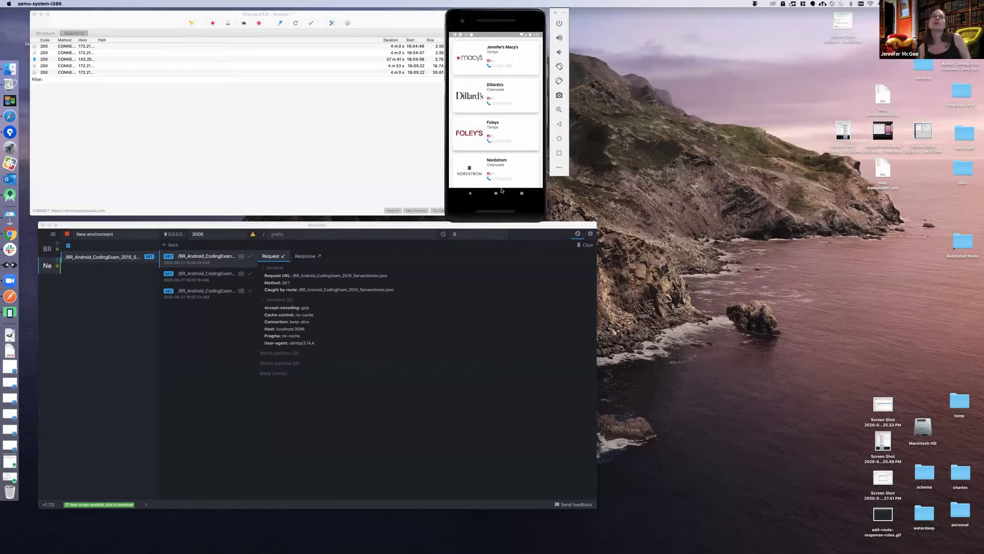
click(503, 190)
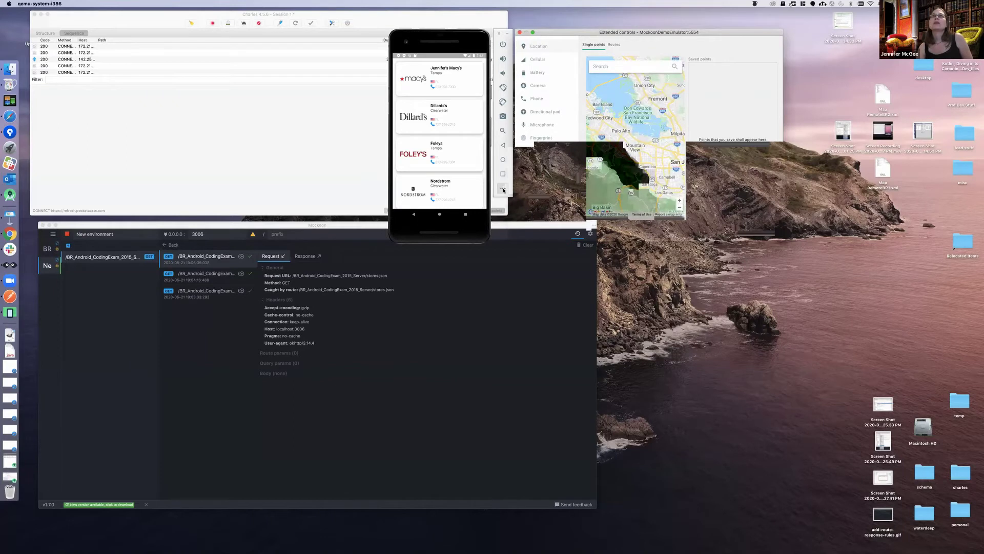
click(536, 219)
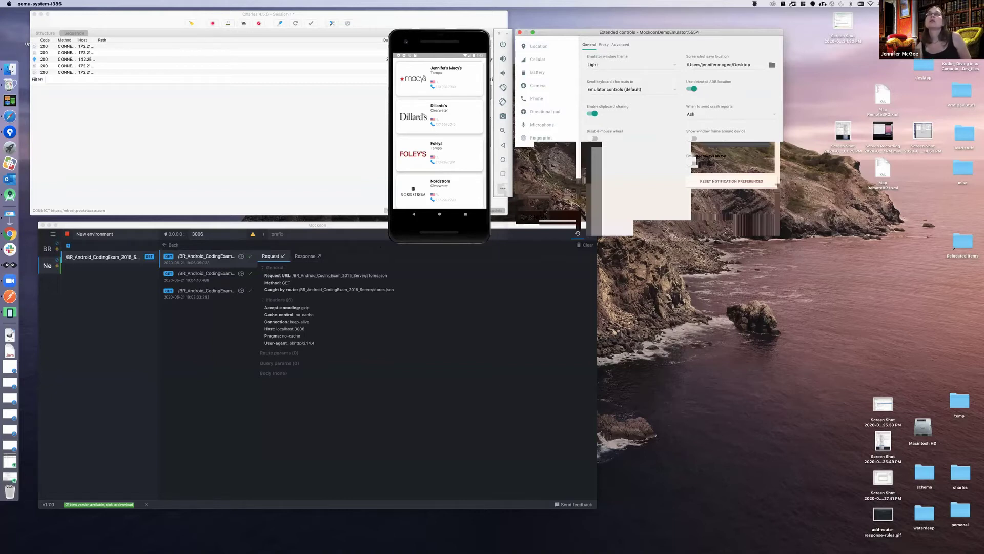
click(604, 45)
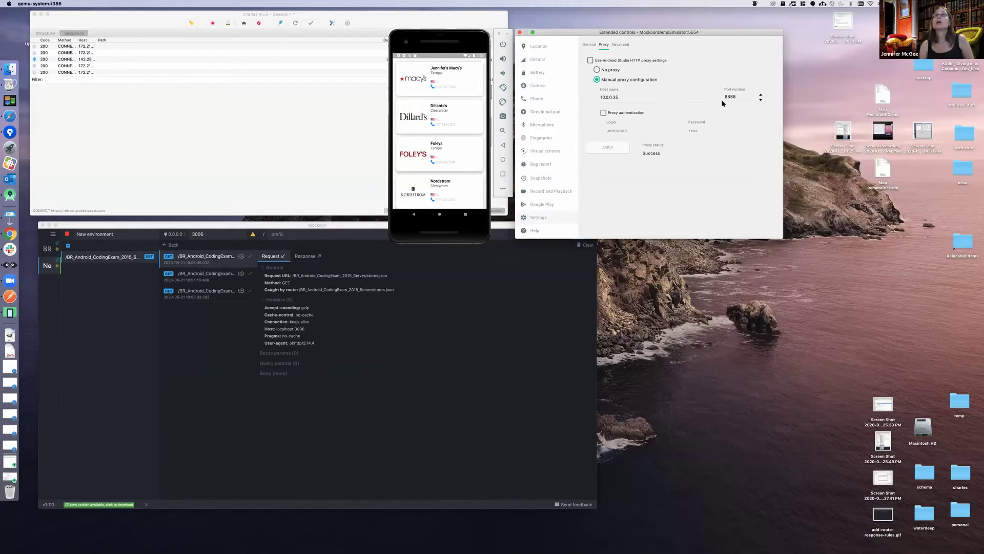
drag(568, 32, 668, 39)
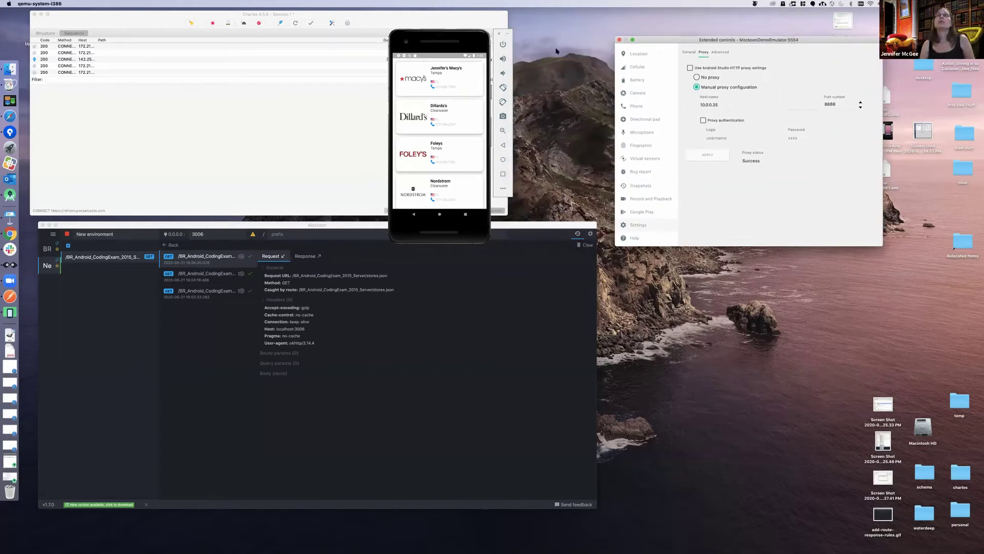
click(619, 40)
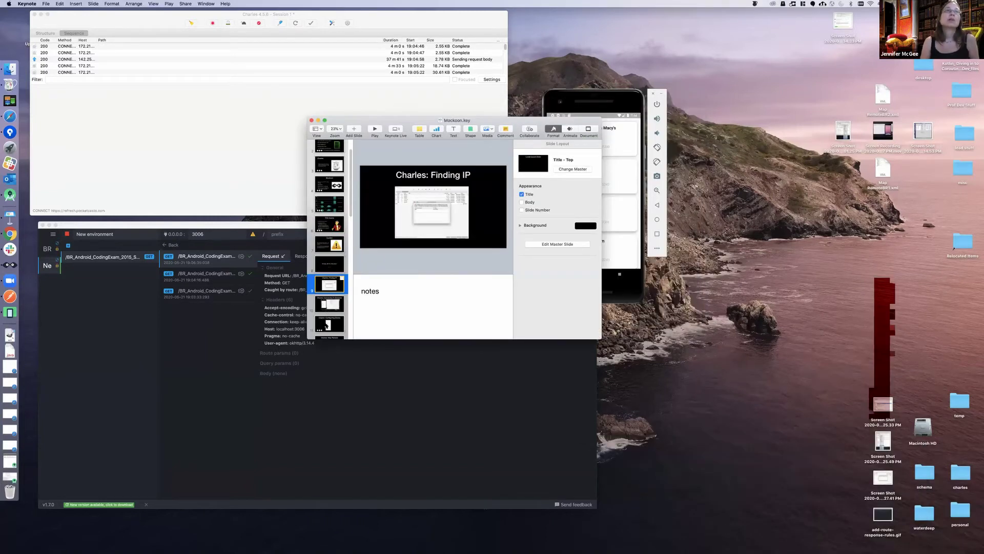
Step: Play the "Charles: Configuring Device" slide in the Mockoon.key presentation to review the phone's Wi-Fi proxy setup
key(Down)
key(Down)
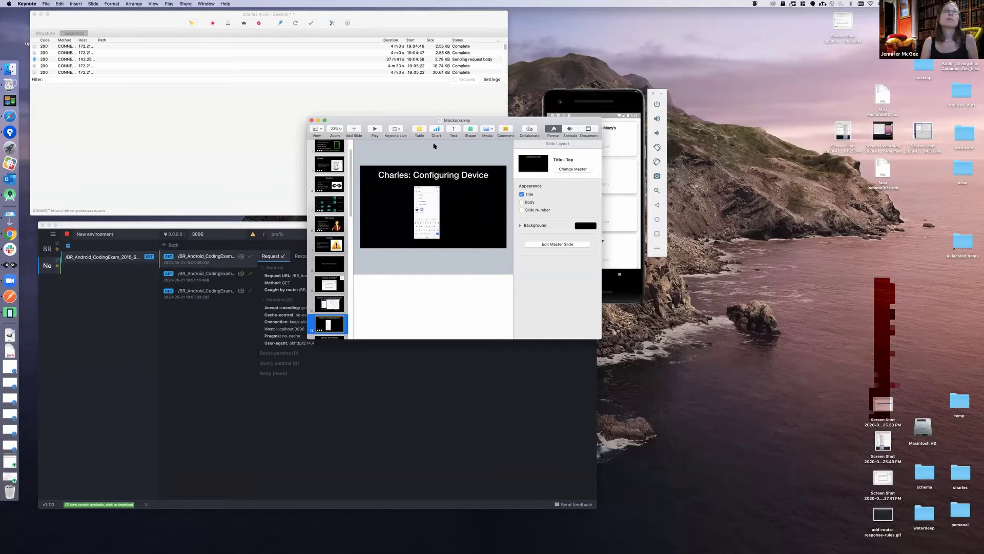
click(375, 130)
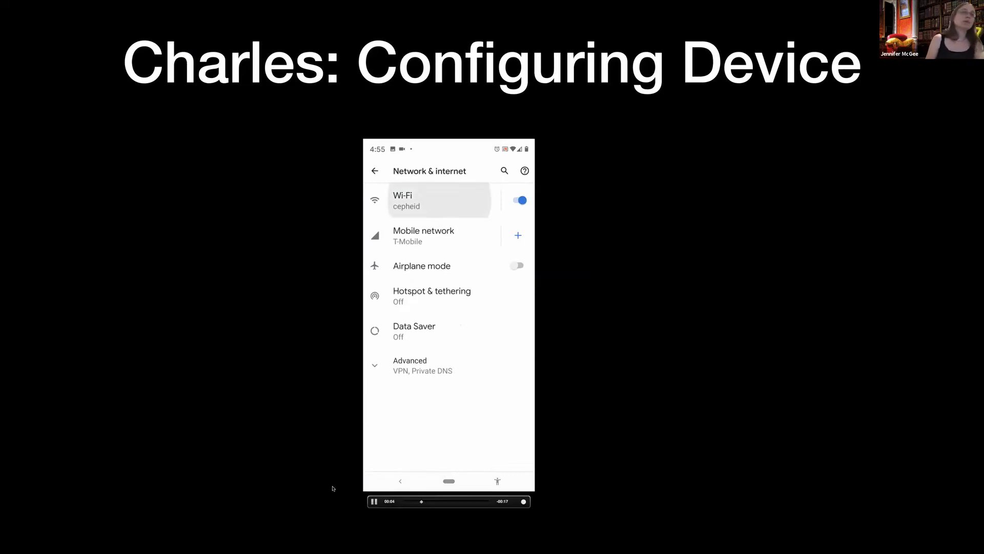
key(Right)
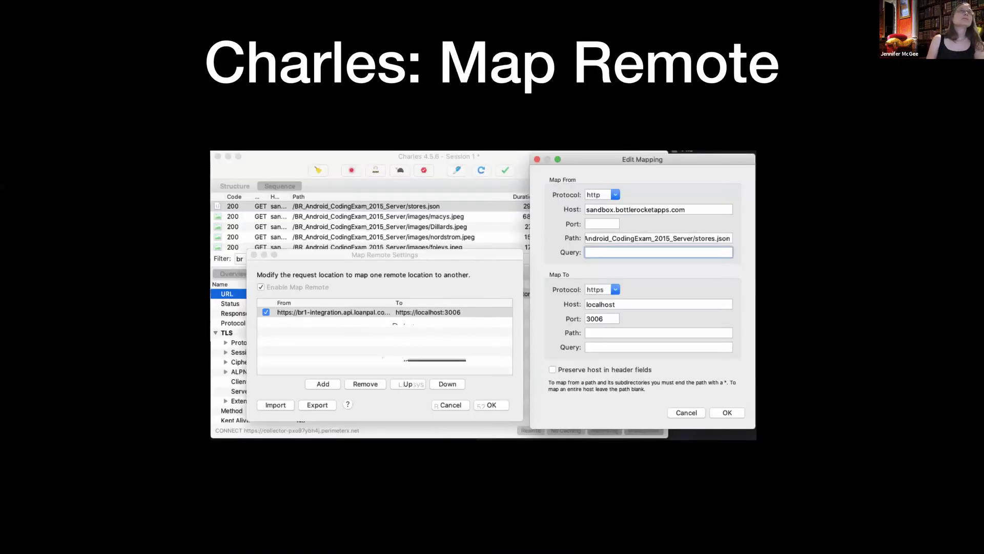
key(Left)
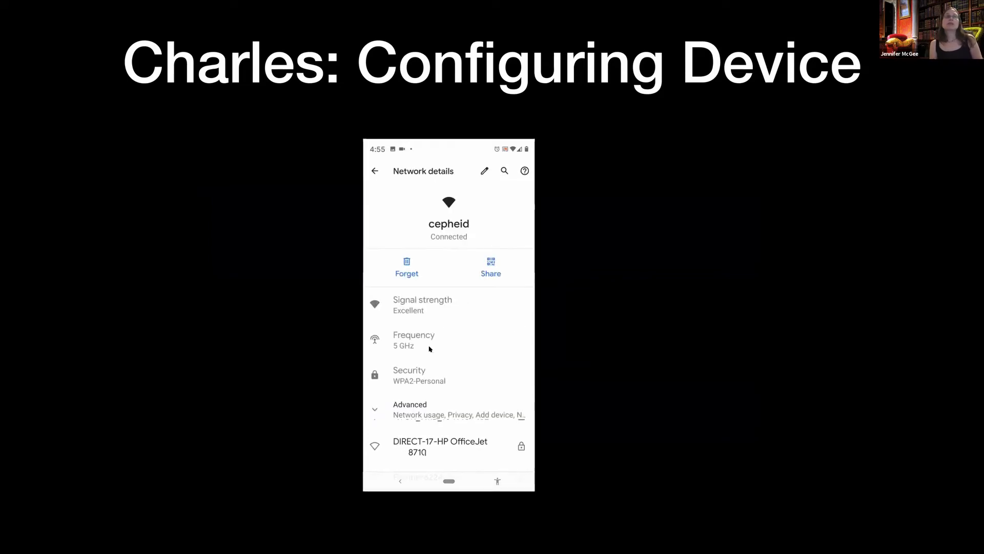
mouse_move(433, 351)
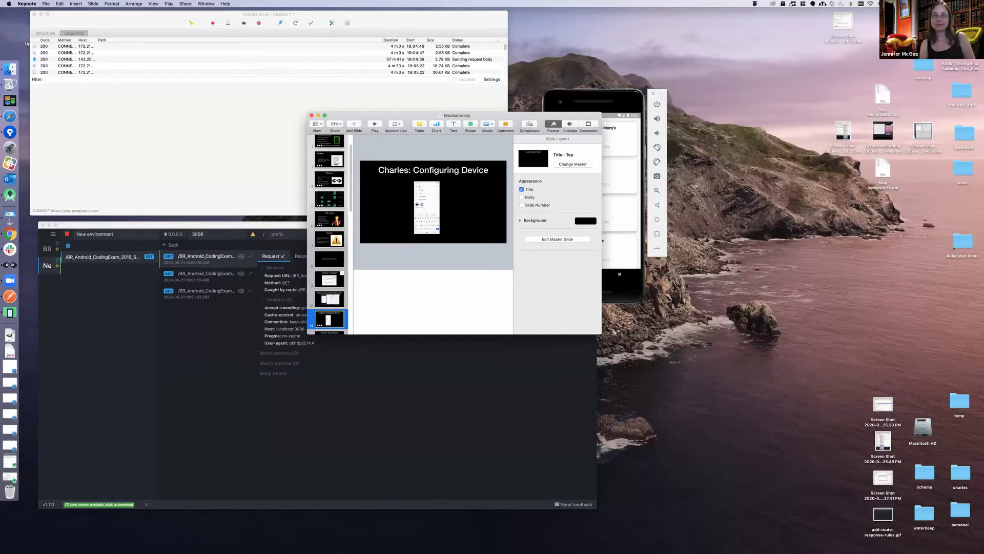
Step: Move the Mockoon.key presentation window out of the way and hide Keynote
drag(400, 115, 435, 546)
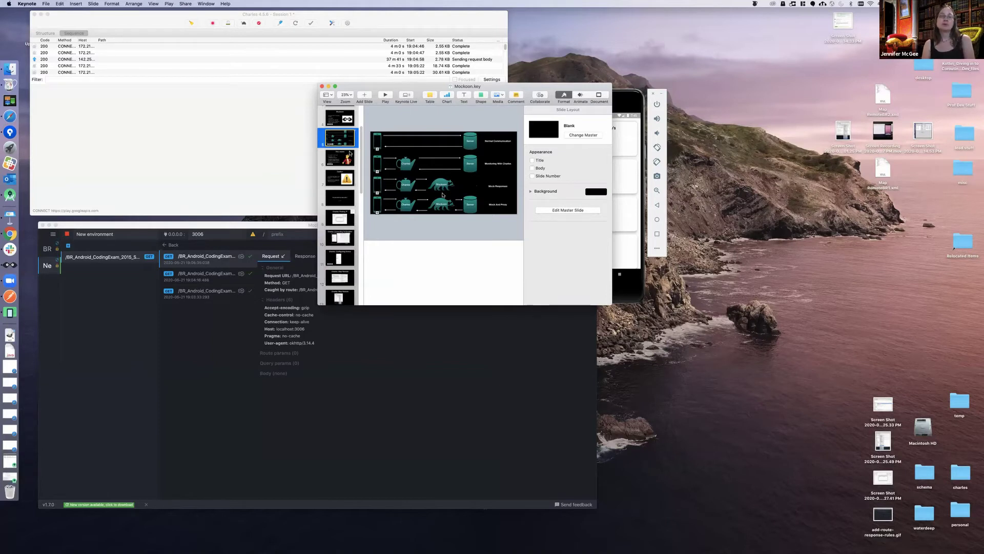
drag(410, 87, 435, 486)
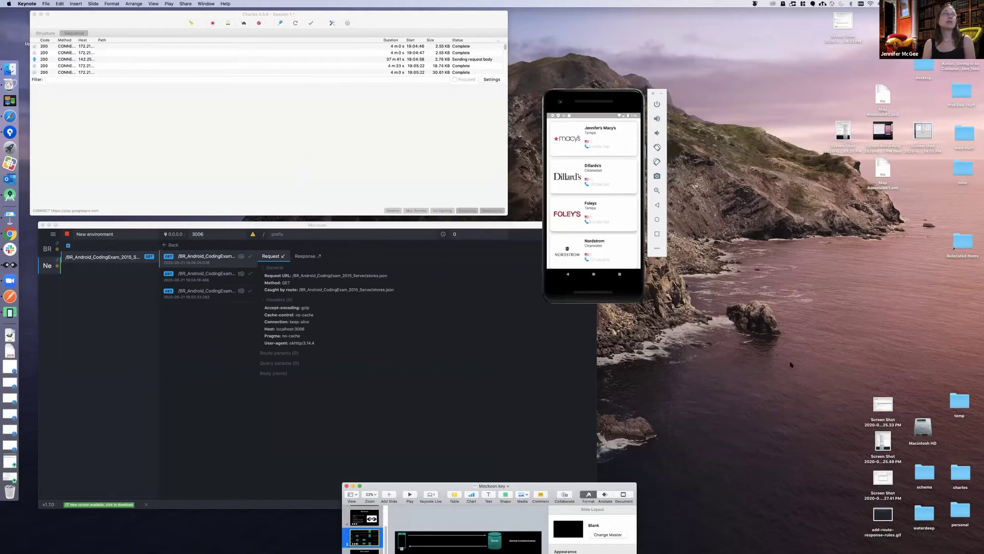
key(super+h)
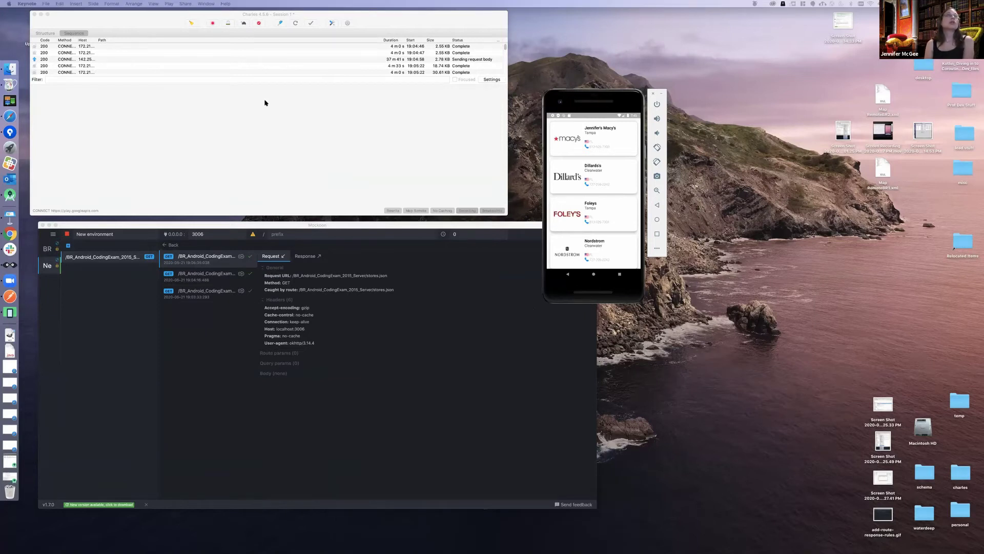
Step: Switch to Charles and review its Map Remote settings for the sandbox.bottlerocketapps.com mapping
click(142, 40)
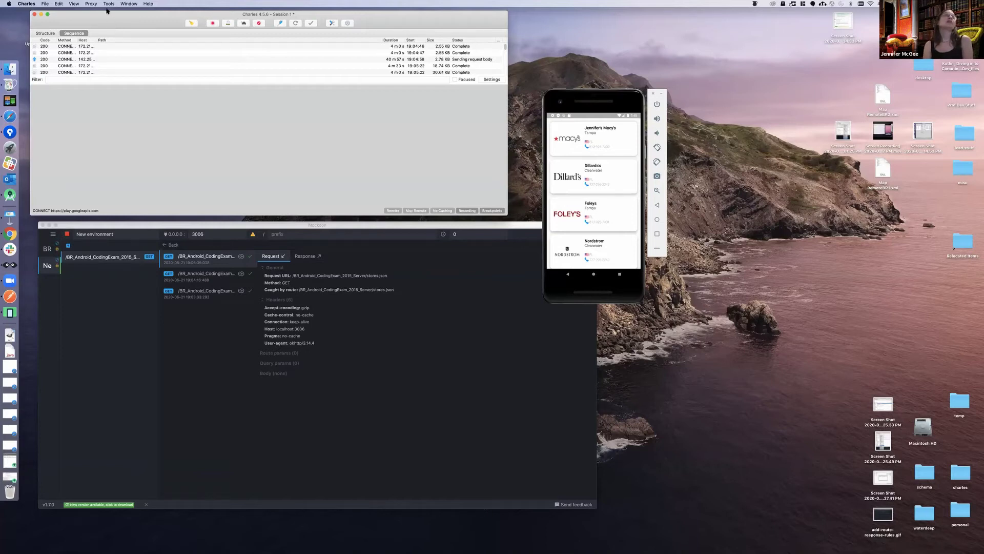
click(109, 3)
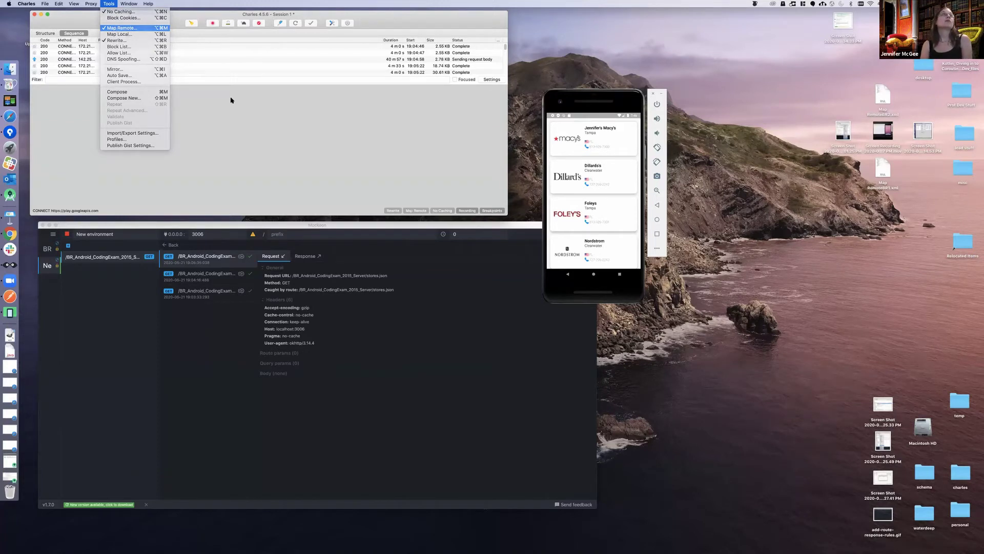
key(Return)
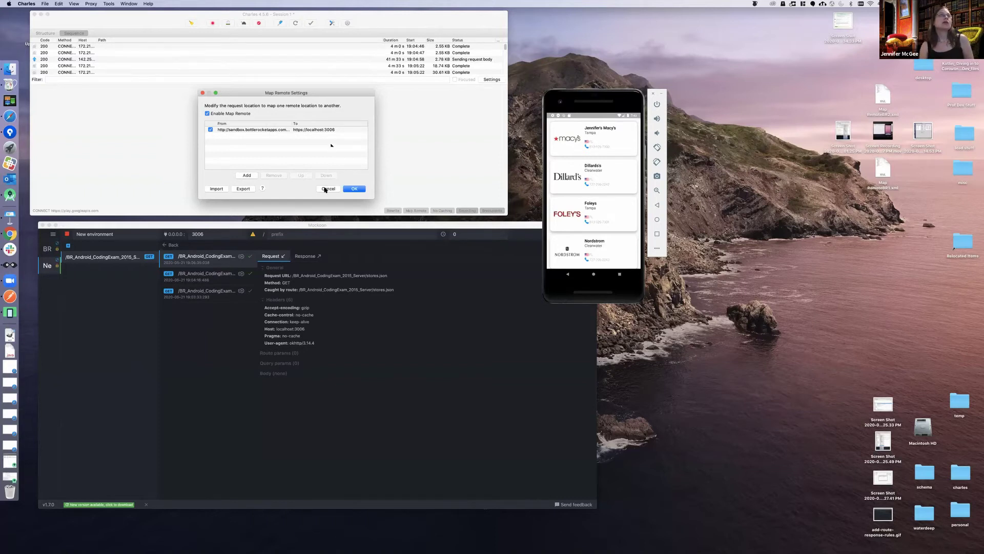
Step: View the Map Remote form for the request with the "Sending request body" status, and close it without saving
click(79, 58)
right_click(79, 59)
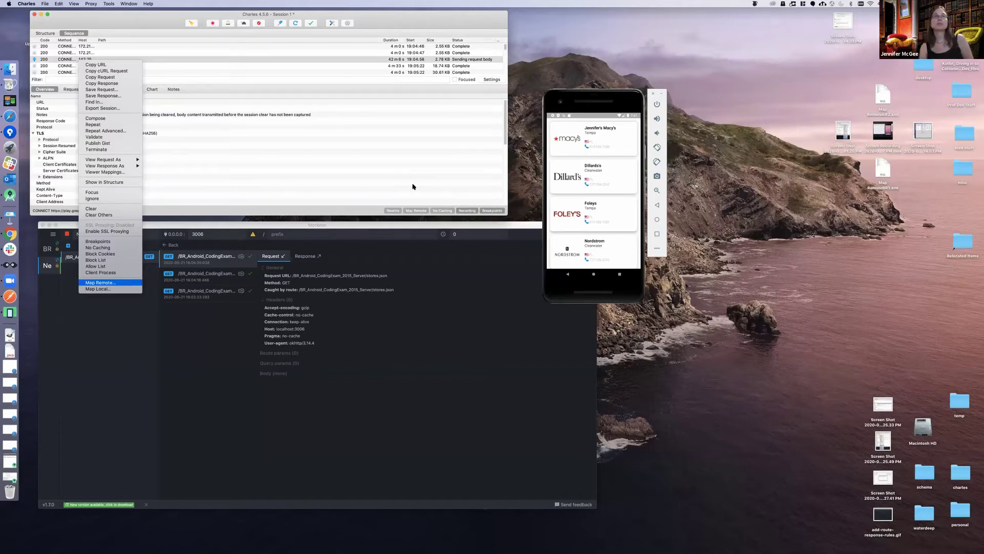
click(100, 283)
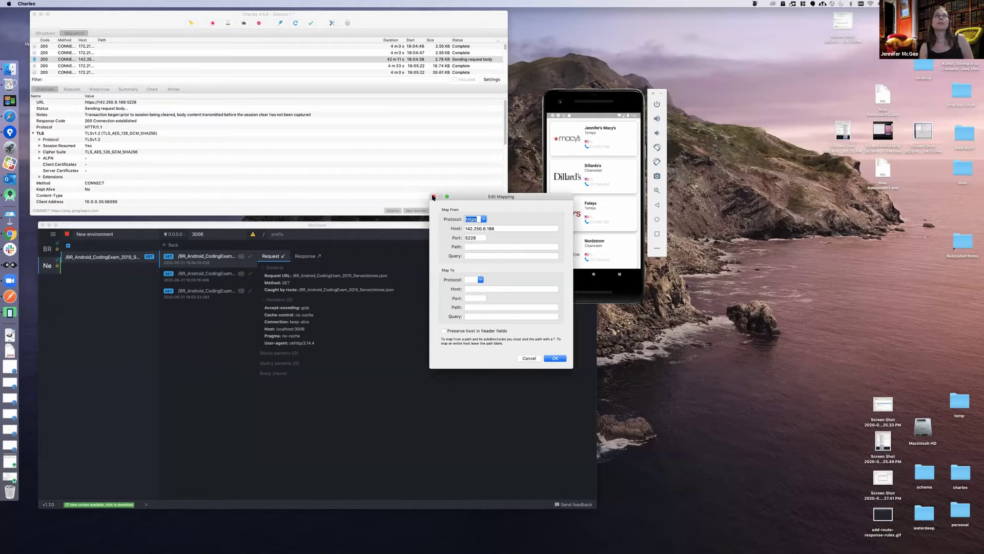
click(433, 197)
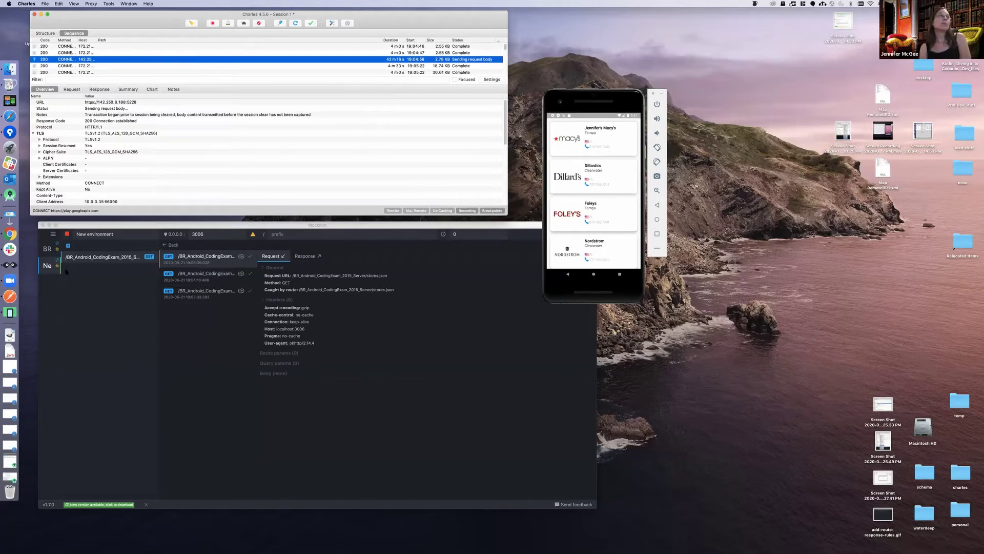
Step: Switch to Mockoon, enlarge its window and expand the list of environments
click(174, 222)
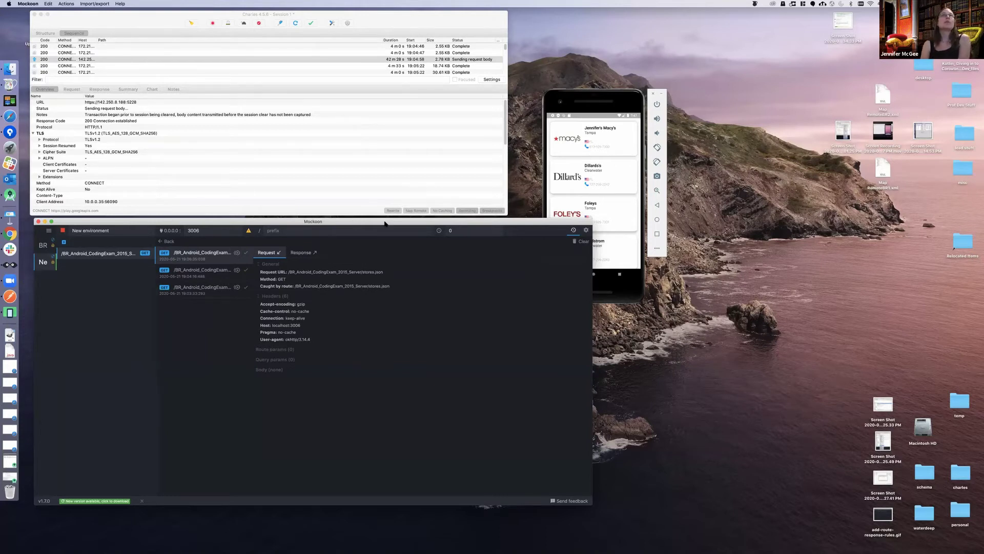
drag(593, 219, 791, 157)
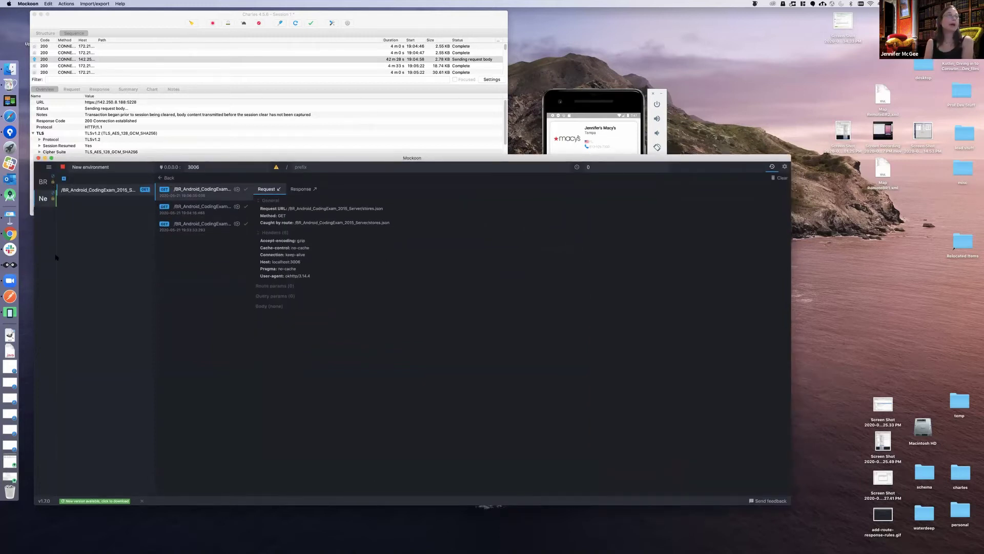
click(48, 168)
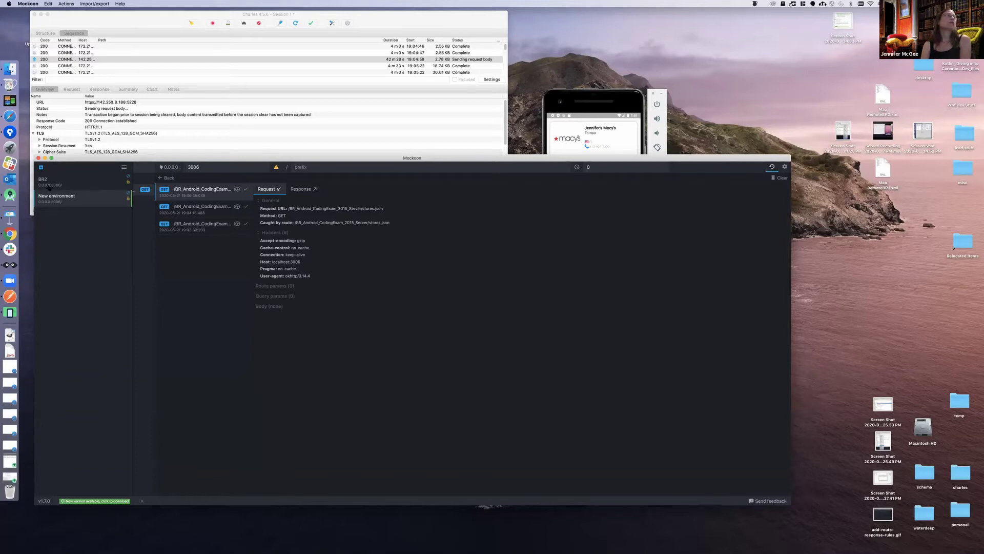
Step: Create a new Mockoon environment and delete it again
key(super+n)
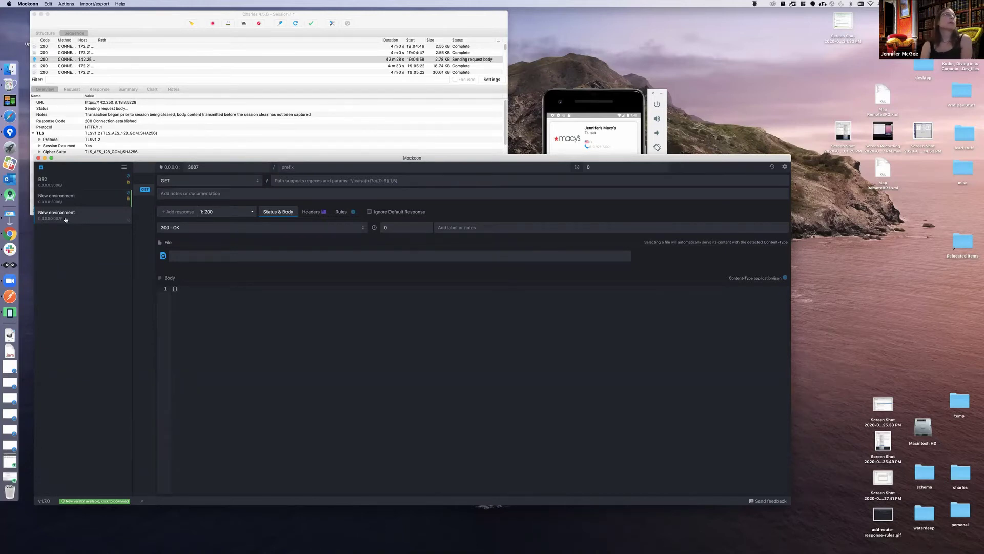
click(61, 198)
click(73, 216)
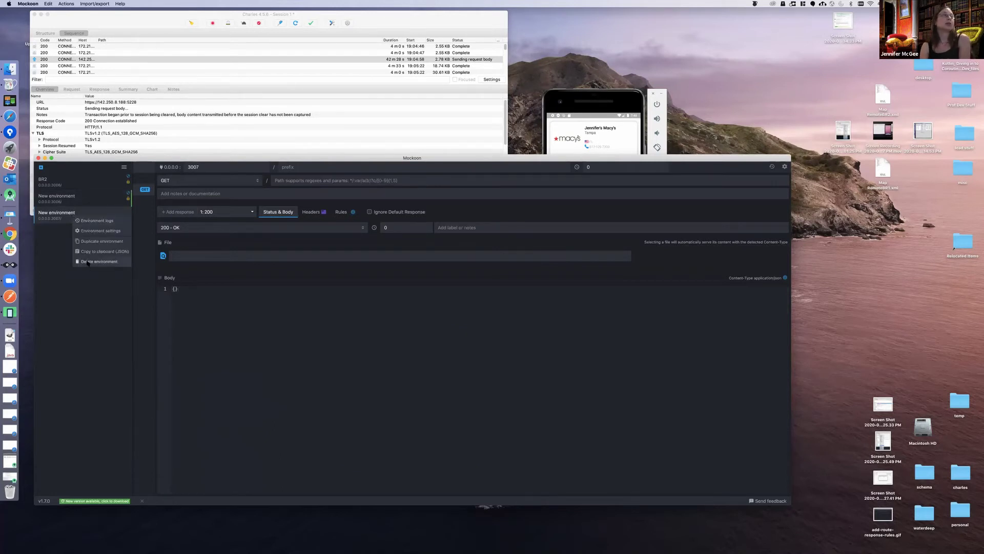
click(87, 262)
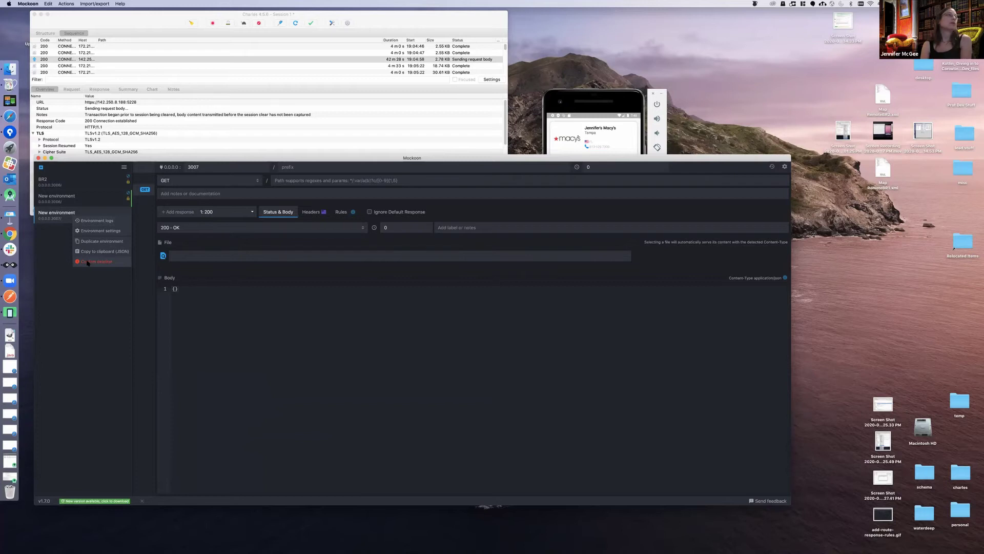
click(87, 262)
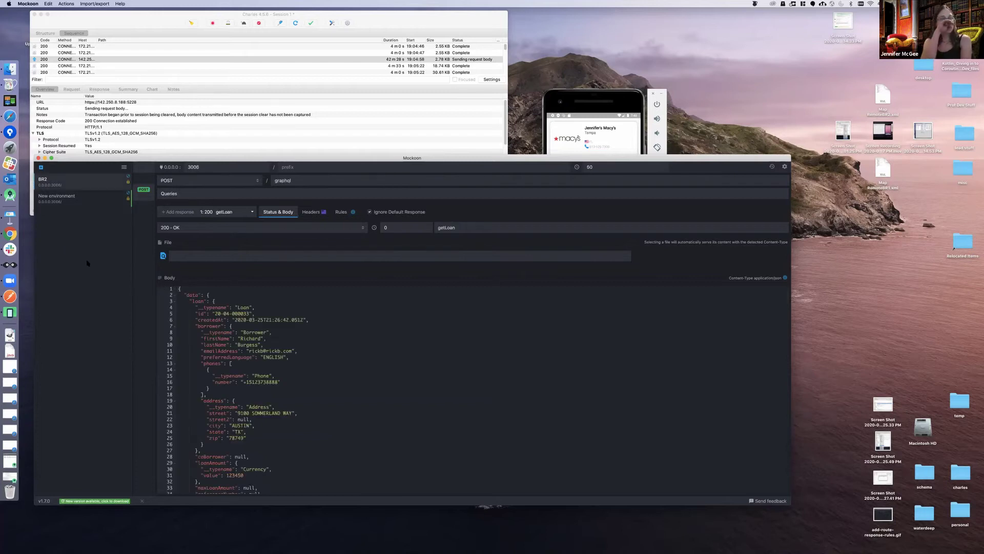
Step: Select the remaining "New environment" with the environment list collapsed, and view the HTTP method choices for its stores.json route, keeping GET
click(80, 200)
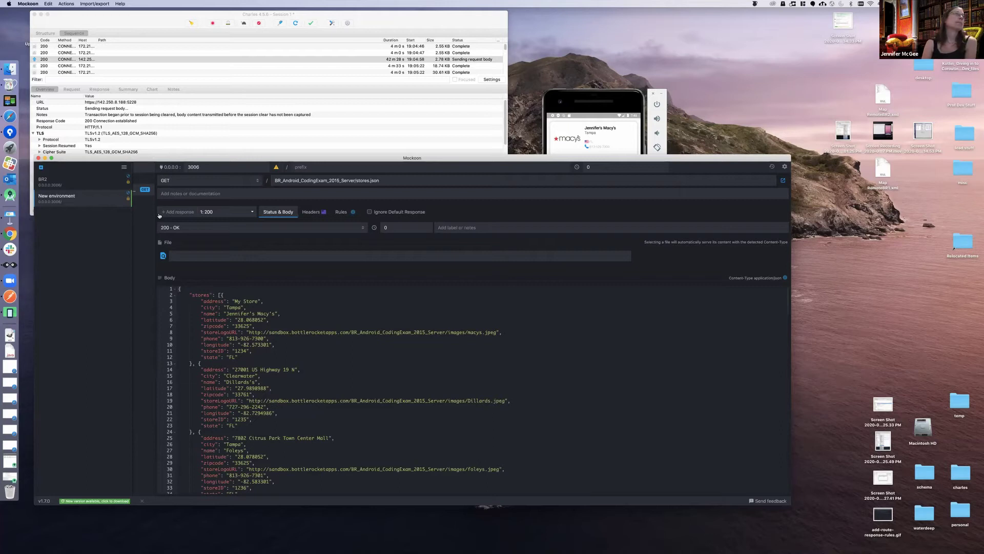
click(123, 167)
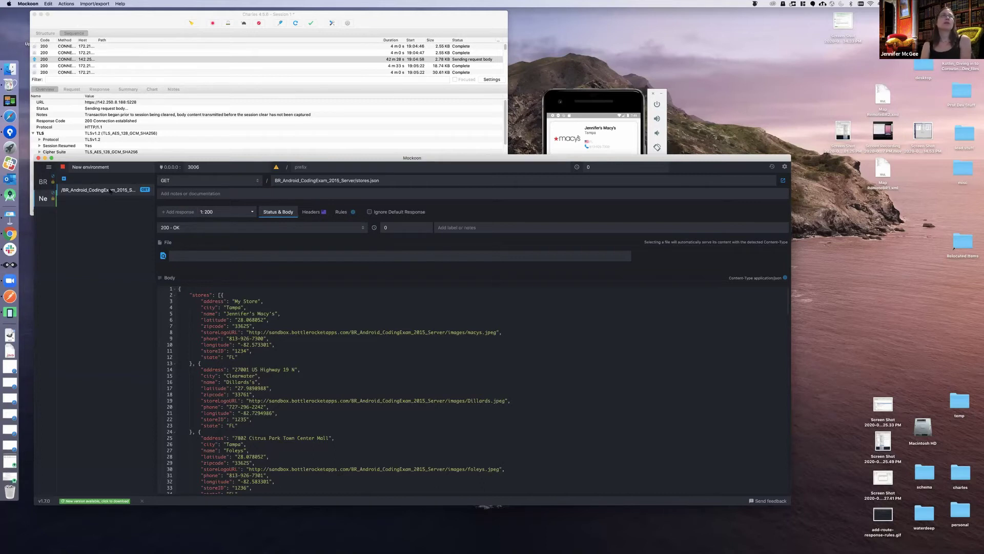
click(175, 182)
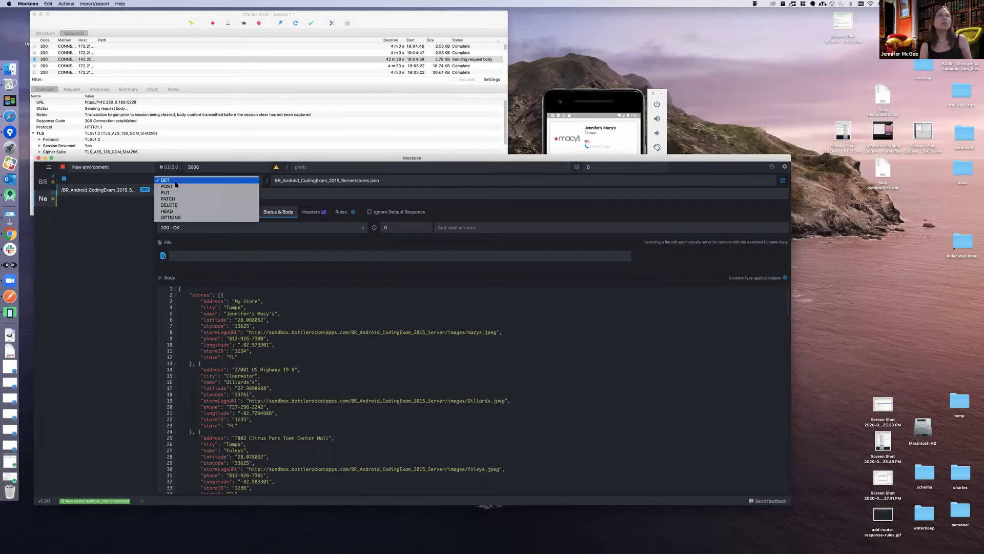
click(176, 182)
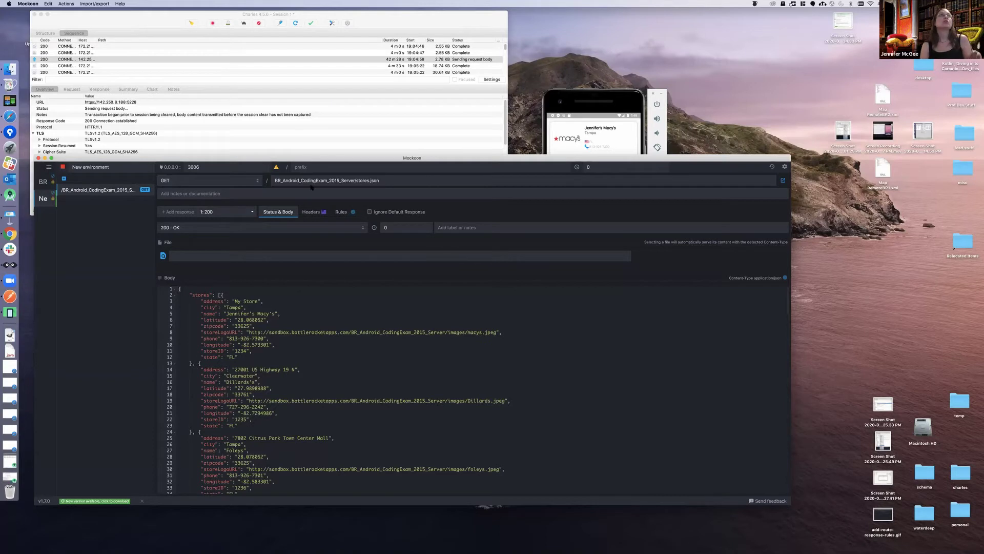